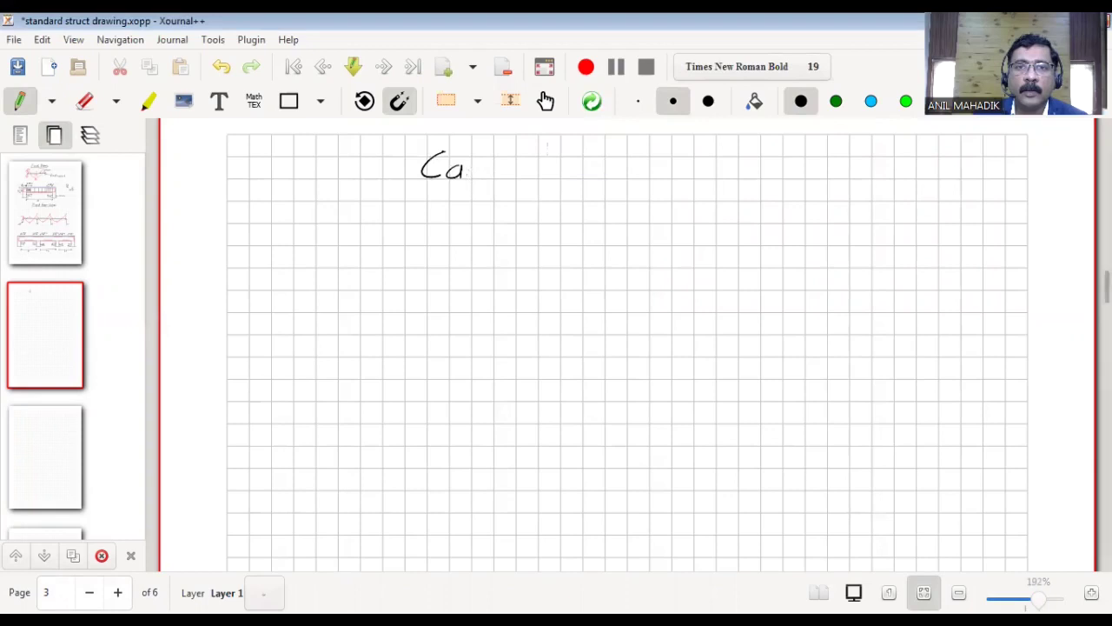
- Handwrite the title 'Cantilever Beam' at the top of the page
drag(467, 165, 493, 178)
mouse_move(485, 165)
mouse_down()
mouse_move(521, 181)
mouse_move(552, 165)
mouse_up()
mouse_move(556, 172)
mouse_down()
mouse_move(570, 178)
mouse_move(580, 167)
mouse_move(620, 182)
mouse_up()
drag(644, 174, 705, 179)
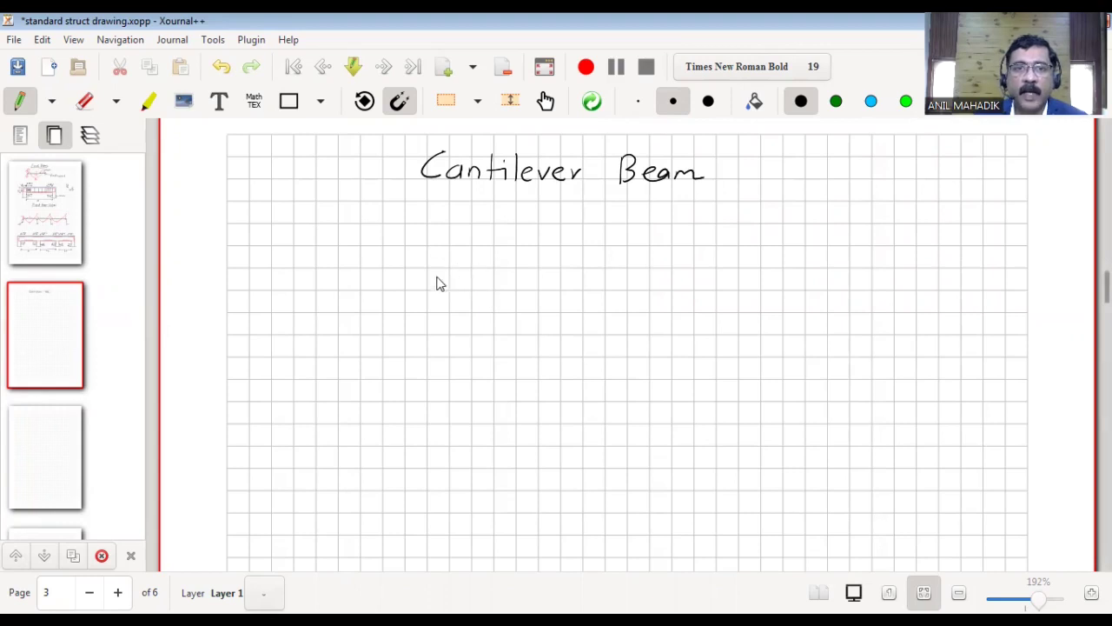
- Sketch the hatched fixed support and horizontal beam, labelled 'fixed support' with an arrow
mouse_move(429, 242)
mouse_down()
mouse_move(429, 280)
mouse_move(419, 259)
mouse_up()
mouse_move(429, 259)
mouse_down()
mouse_move(416, 280)
mouse_move(445, 260)
mouse_up()
drag(546, 256, 579, 256)
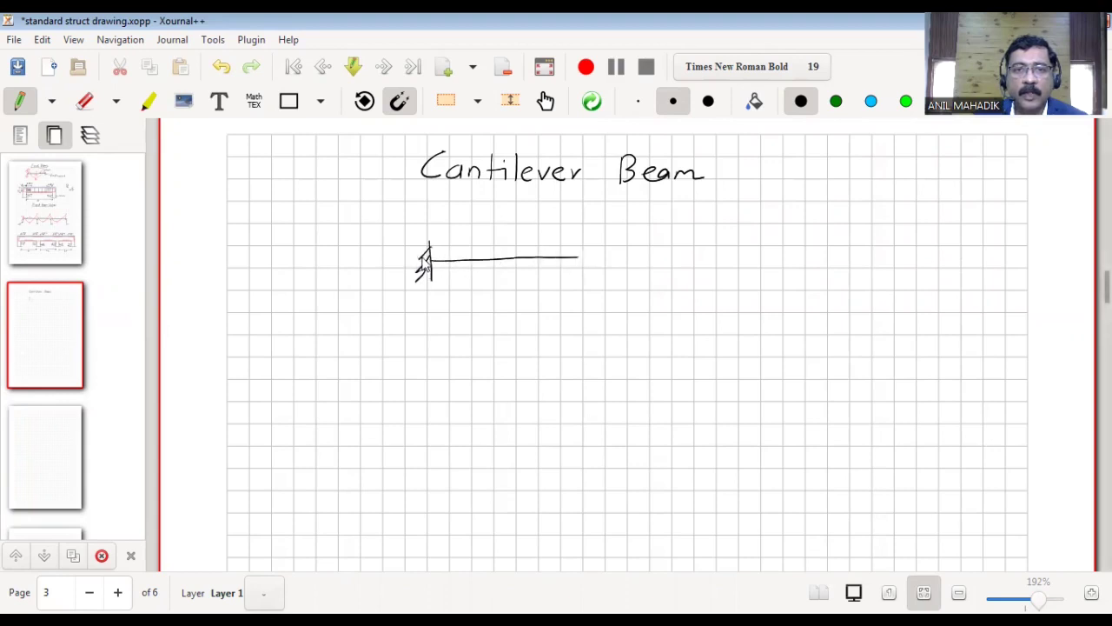
mouse_move(424, 284)
mouse_down()
mouse_move(396, 309)
mouse_move(375, 306)
mouse_move(363, 340)
mouse_up()
mouse_move(360, 329)
mouse_down()
mouse_move(416, 322)
mouse_move(374, 367)
mouse_up()
mouse_move(383, 359)
mouse_down()
mouse_move(408, 366)
mouse_move(410, 382)
mouse_up()
drag(410, 360, 428, 368)
mouse_move(431, 369)
mouse_down()
mouse_move(435, 360)
mouse_move(439, 371)
mouse_up()
drag(434, 360, 444, 359)
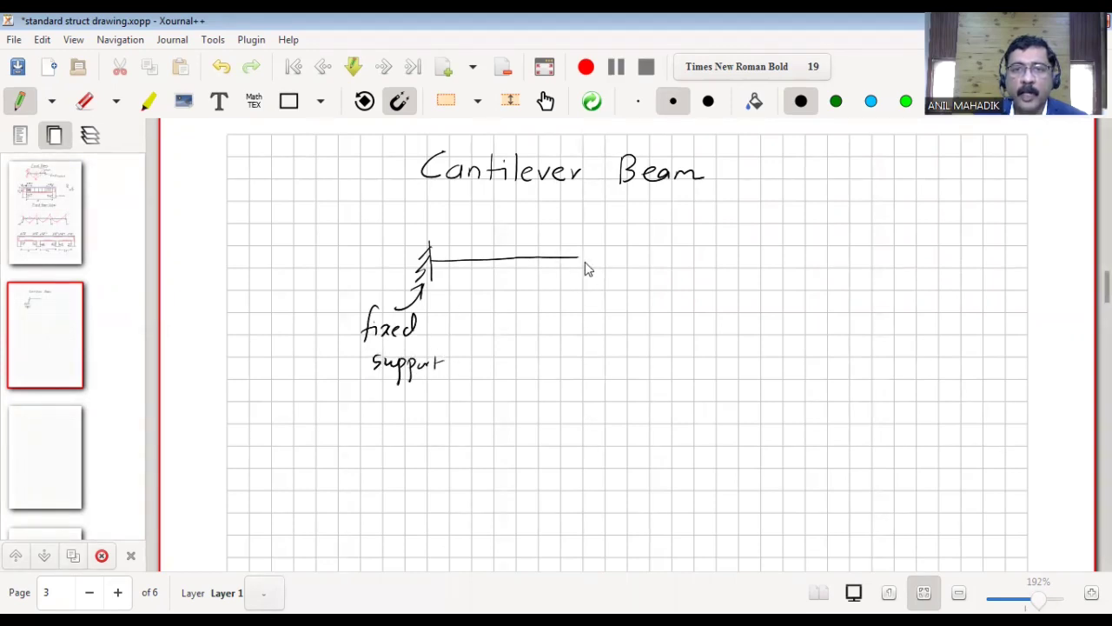
- Add the wavy distributed load along the beam and a red bending-moment curve peaking at the support
drag(434, 258, 578, 254)
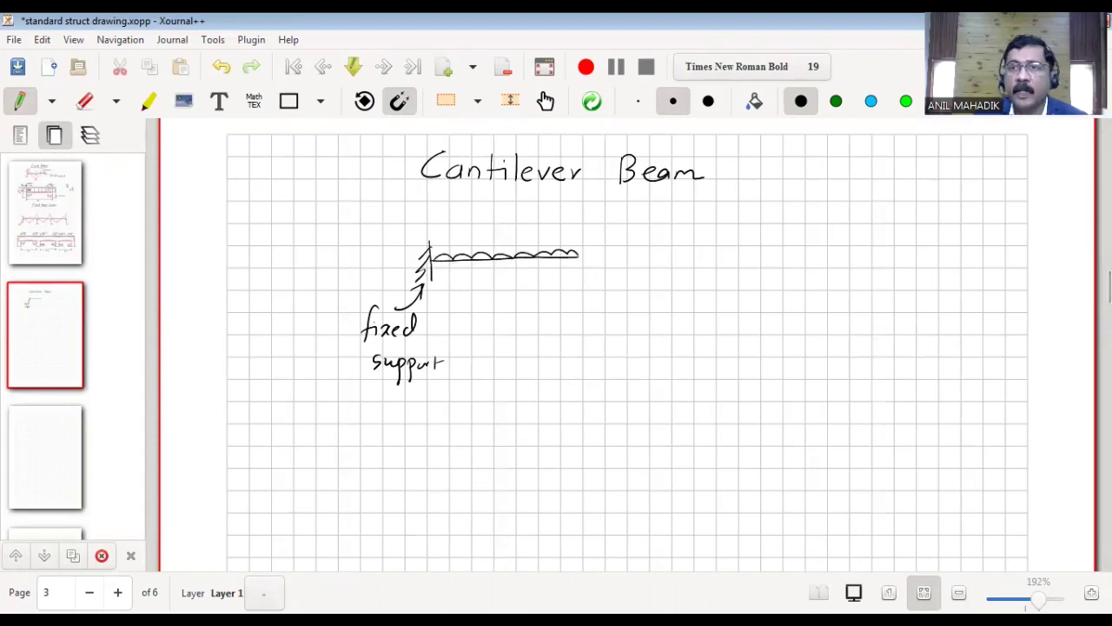
drag(530, 253, 577, 252)
drag(434, 210, 431, 256)
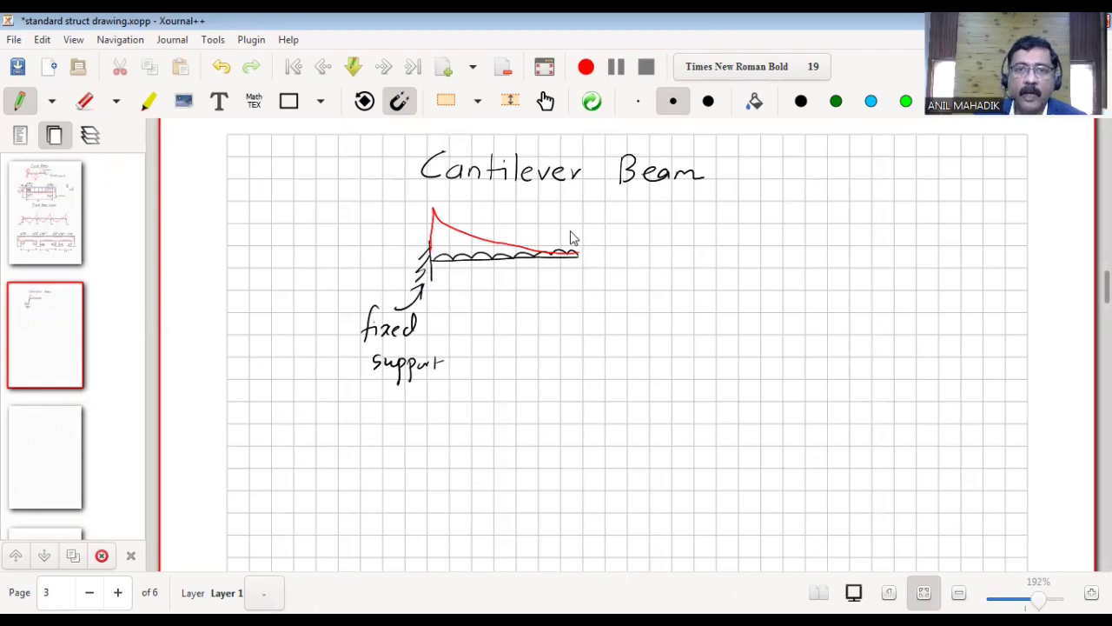
scroll(573, 237, down, 4)
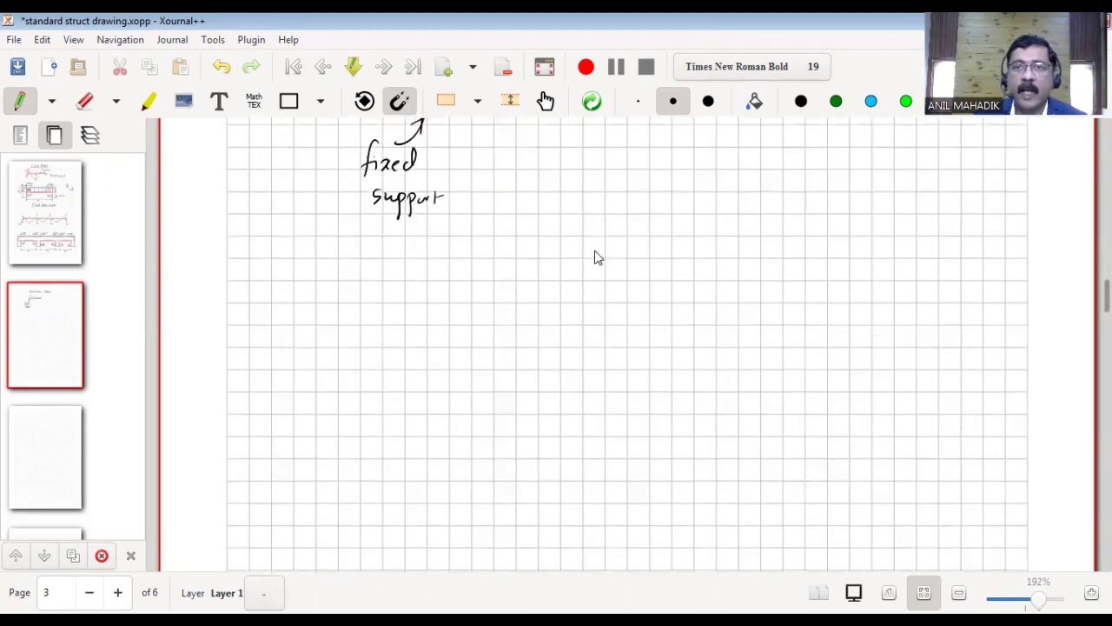
- In black, draw a beam on two support arrows with a right overhang and a wavy load
click(800, 102)
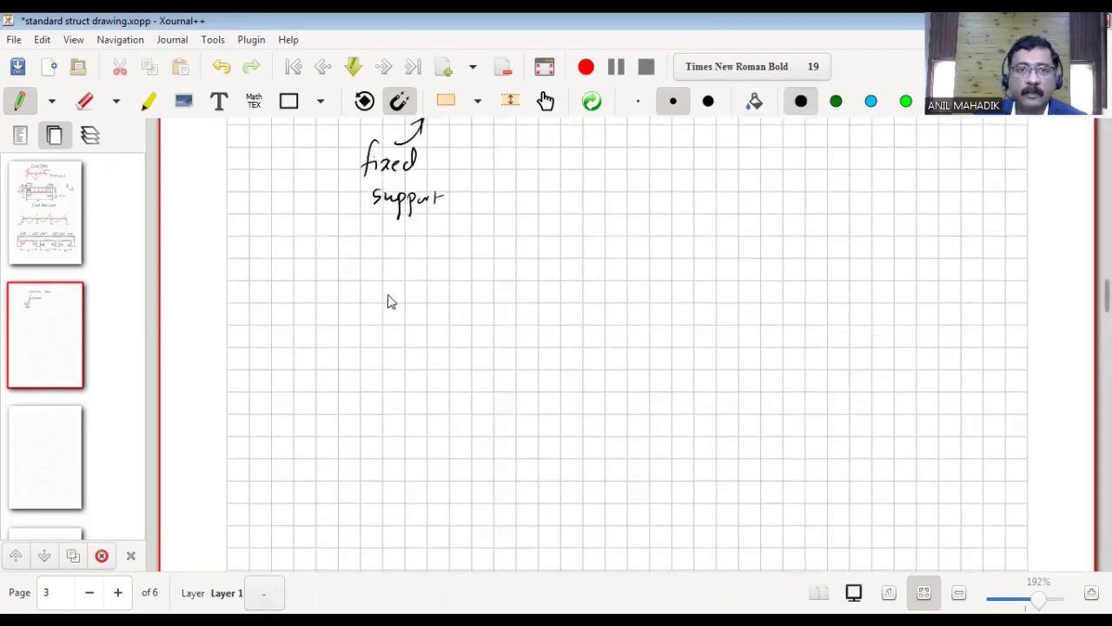
mouse_move(360, 304)
mouse_down()
mouse_move(356, 337)
mouse_move(360, 304)
mouse_move(365, 318)
mouse_up()
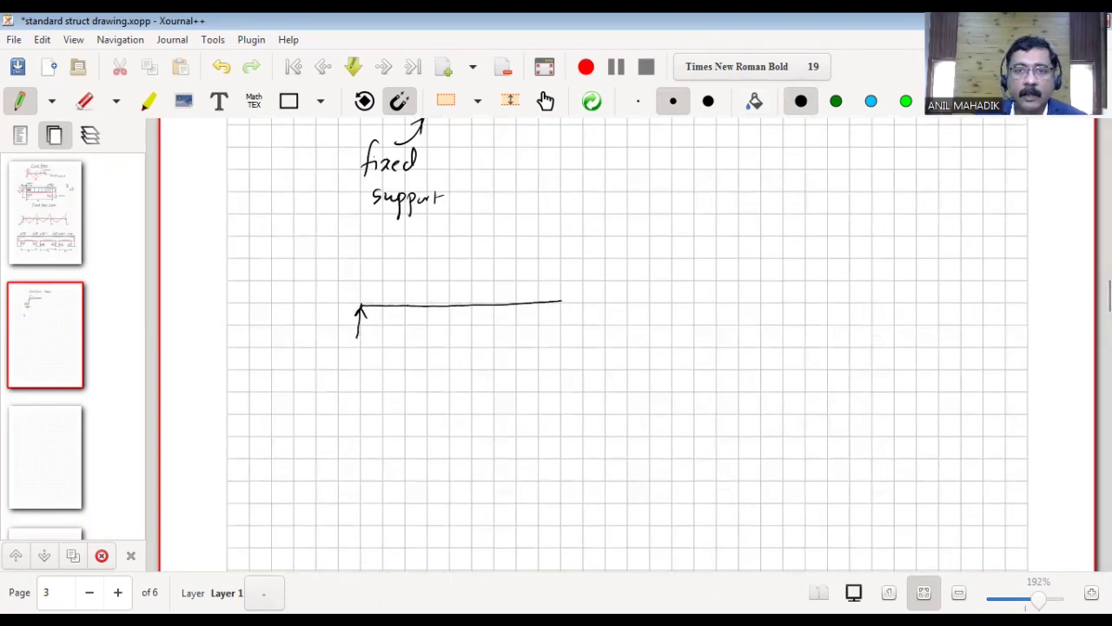
drag(556, 315, 601, 304)
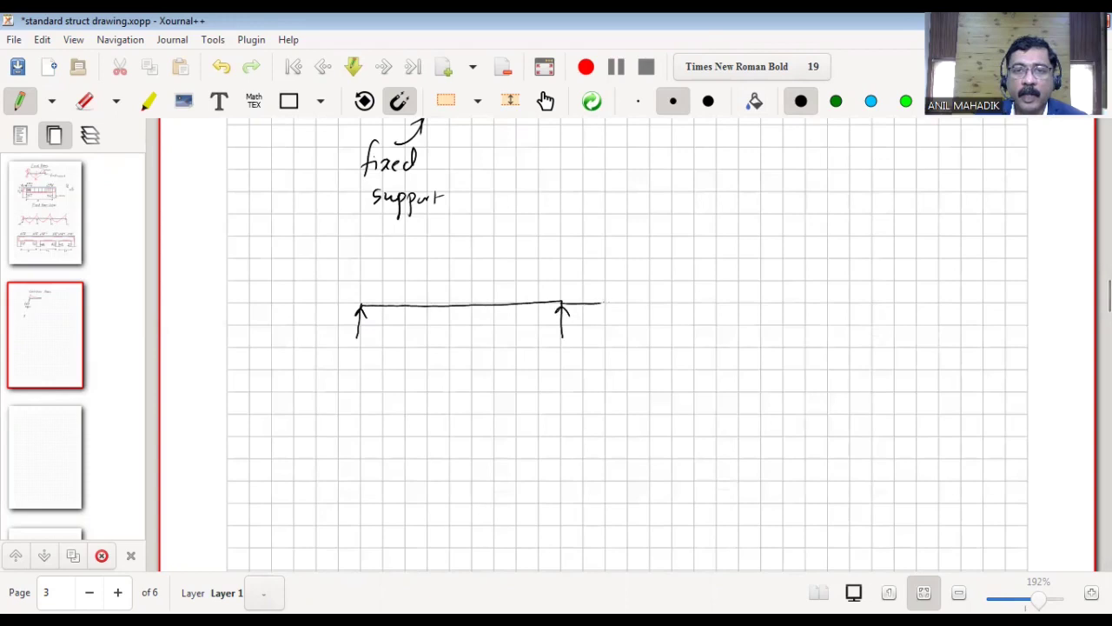
drag(674, 302, 677, 301)
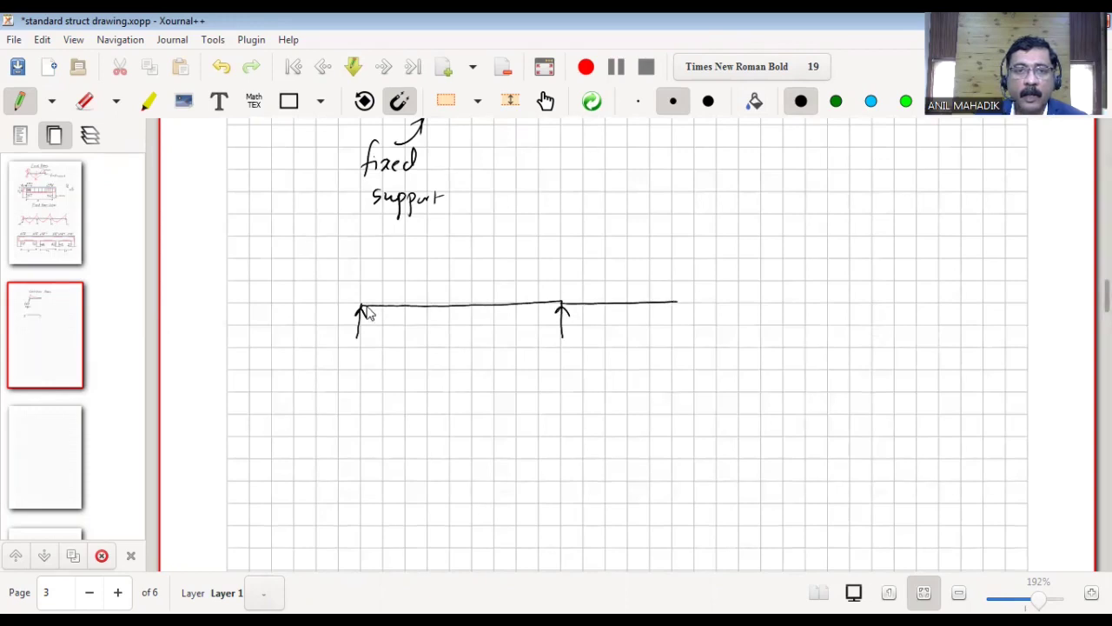
drag(533, 298, 575, 299)
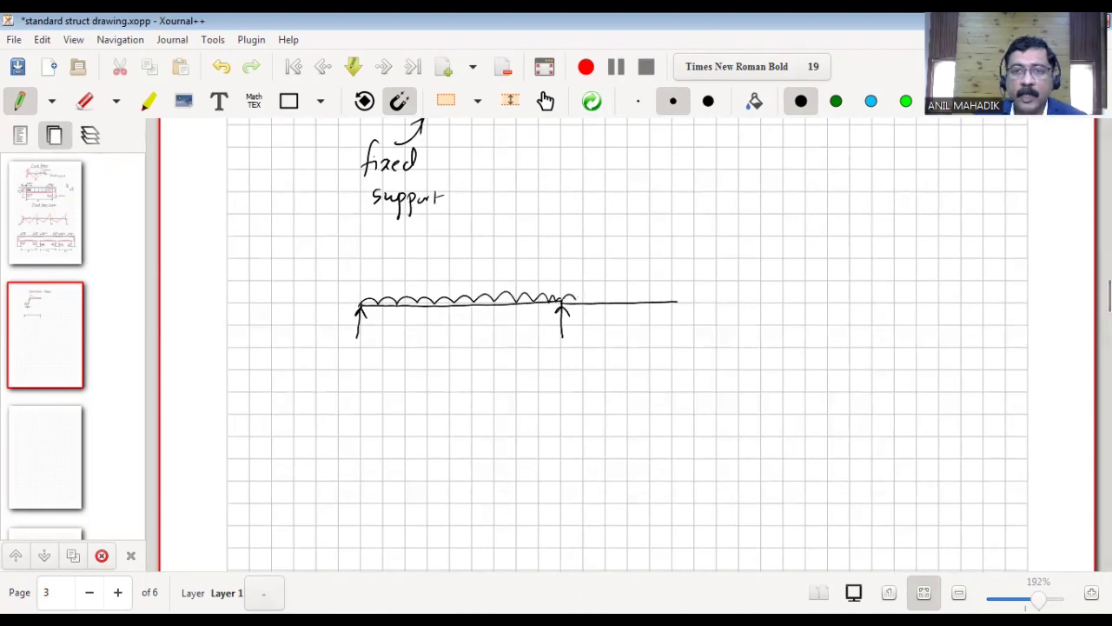
drag(668, 299, 680, 300)
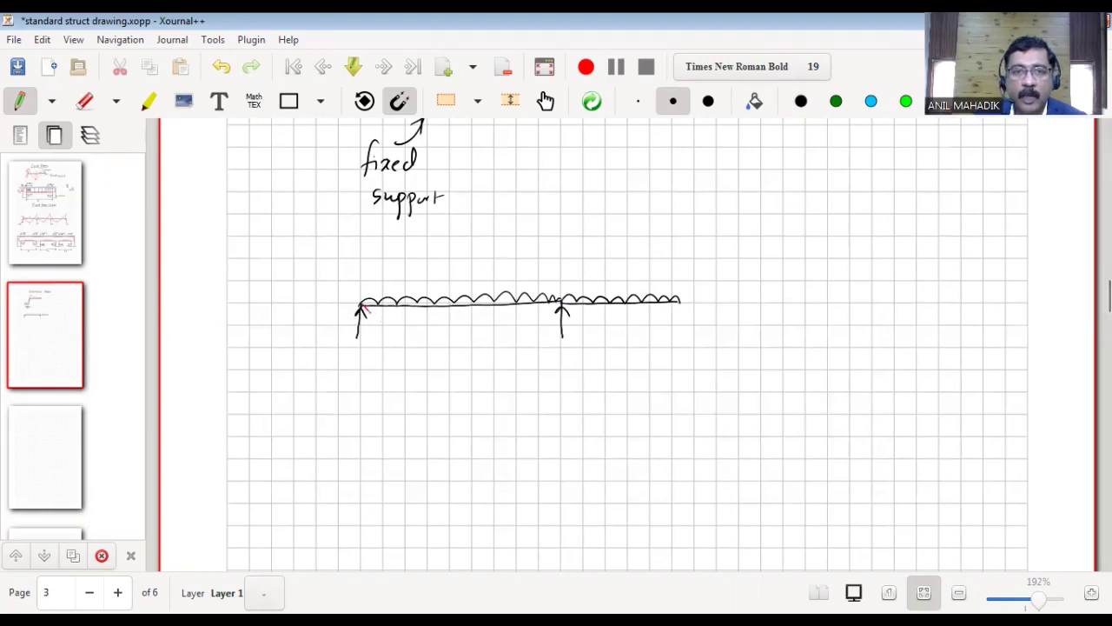
- Draw the red bending-moment curve and label tension (T) and compression (C) zones
drag(457, 331, 554, 250)
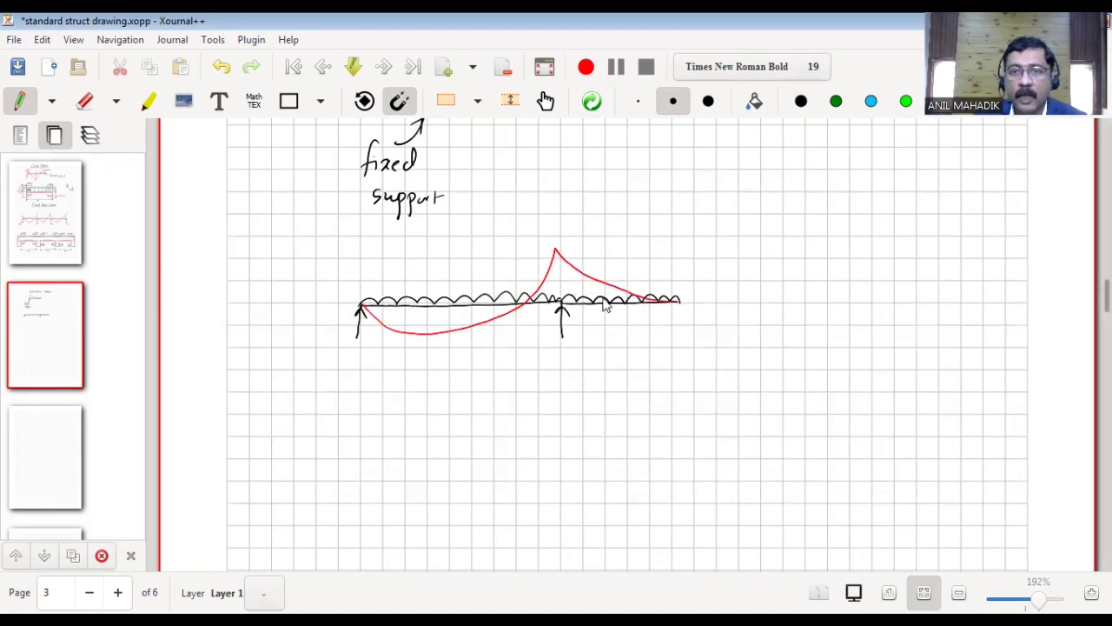
mouse_move(613, 267)
mouse_down()
mouse_move(630, 267)
mouse_move(622, 280)
mouse_up()
drag(627, 319, 627, 326)
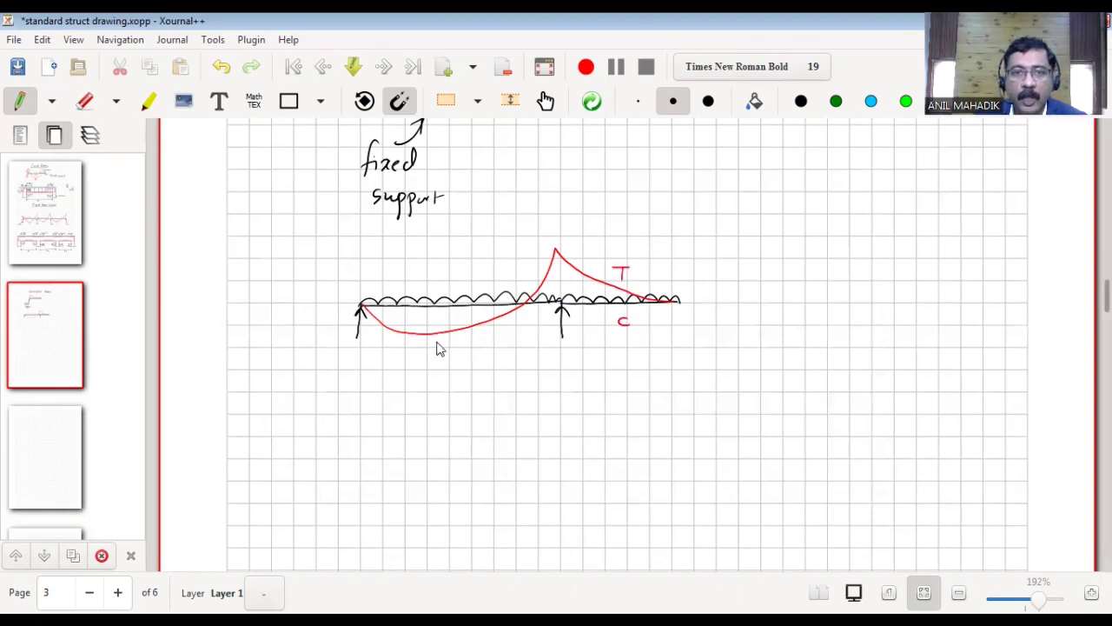
drag(439, 341, 439, 353)
drag(449, 283, 449, 292)
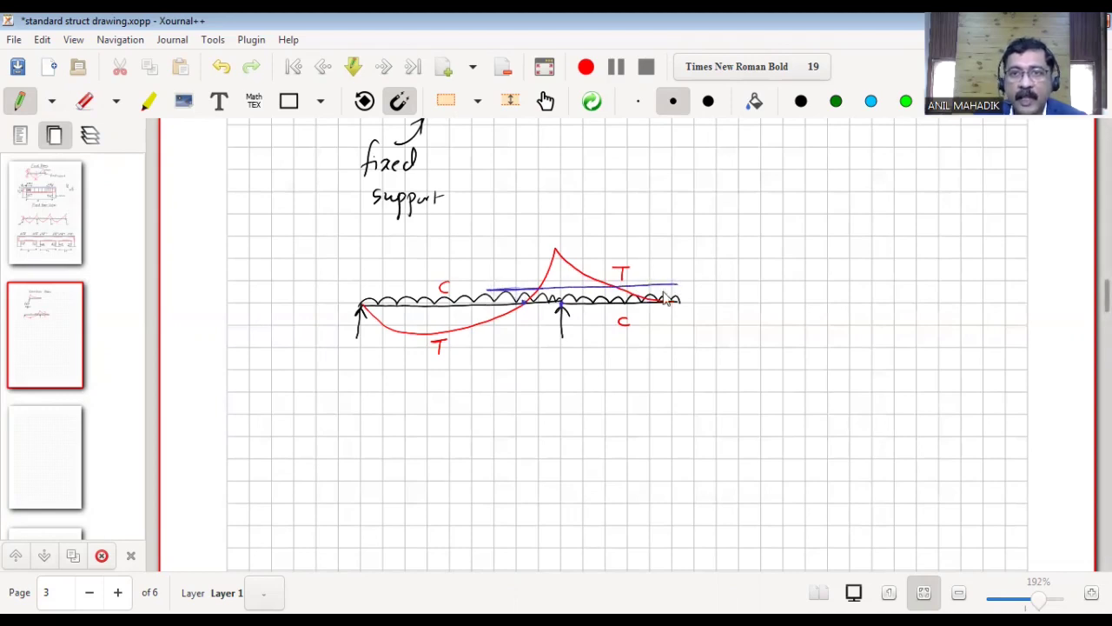
- Set the pen to black below the diagrams and undo a wobbly freehand edge stroke
scroll(557, 274, down, 4)
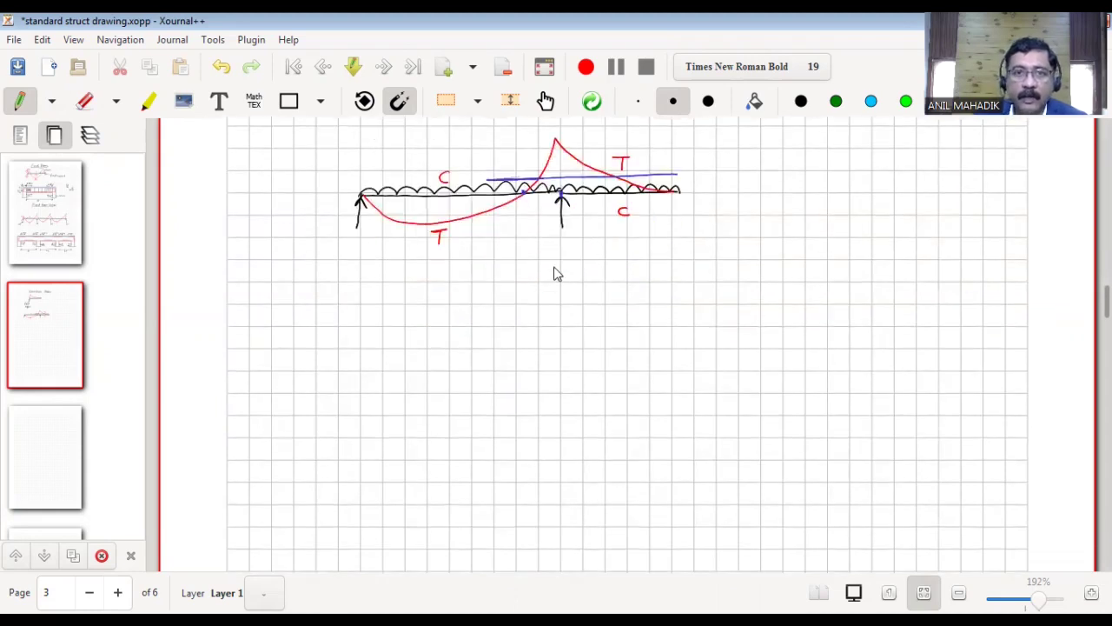
click(800, 102)
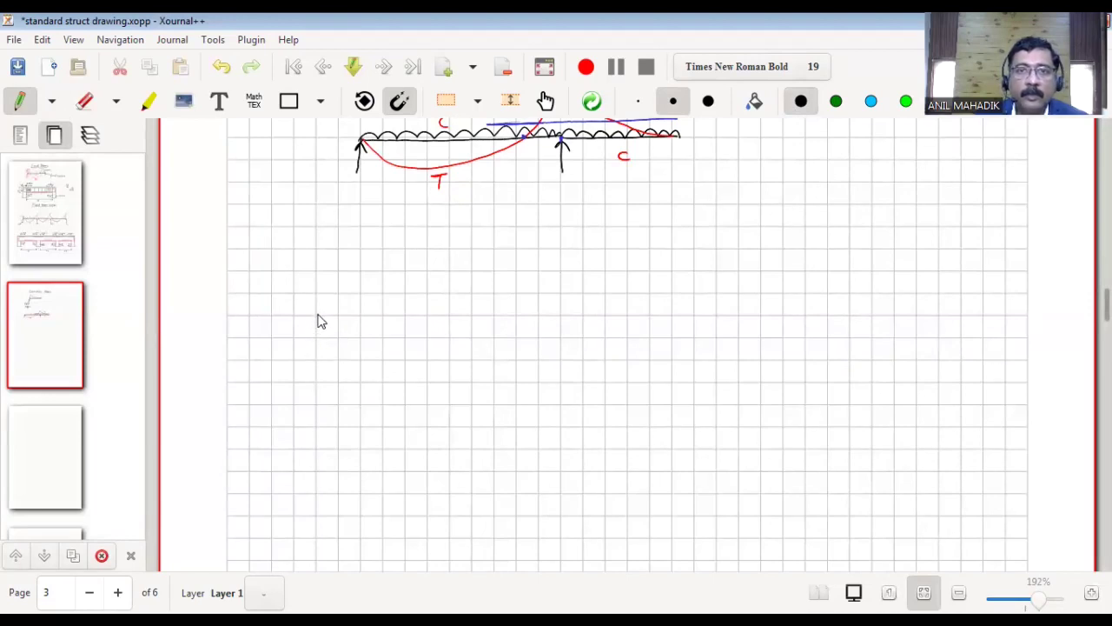
drag(317, 318, 315, 377)
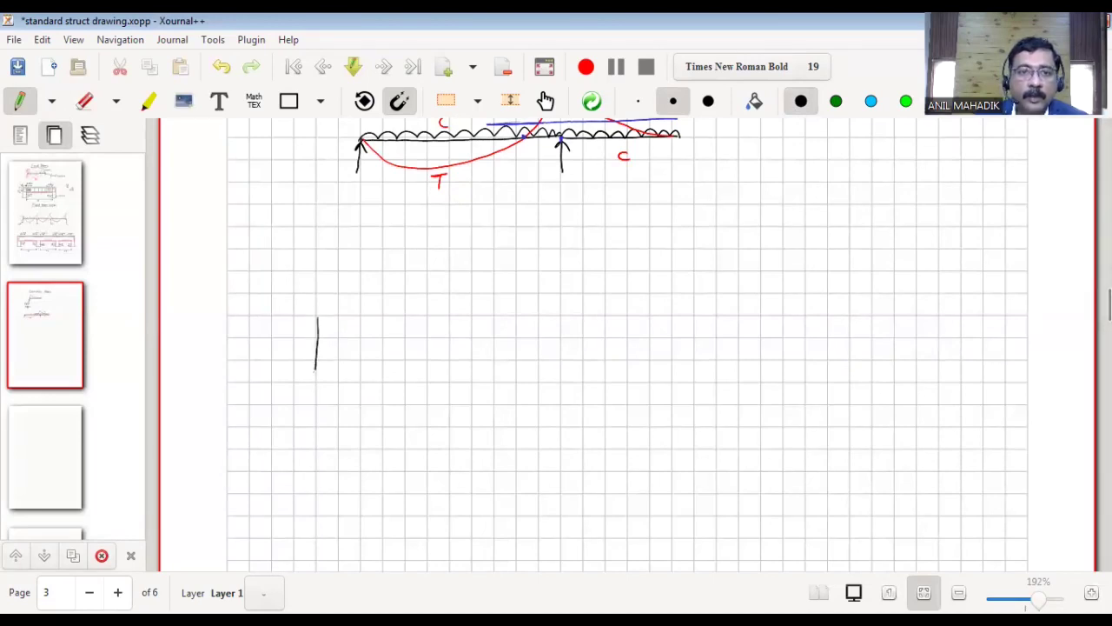
click(222, 68)
- Draw the straight-line outline of the member with its top edge, ends and legs
click(320, 102)
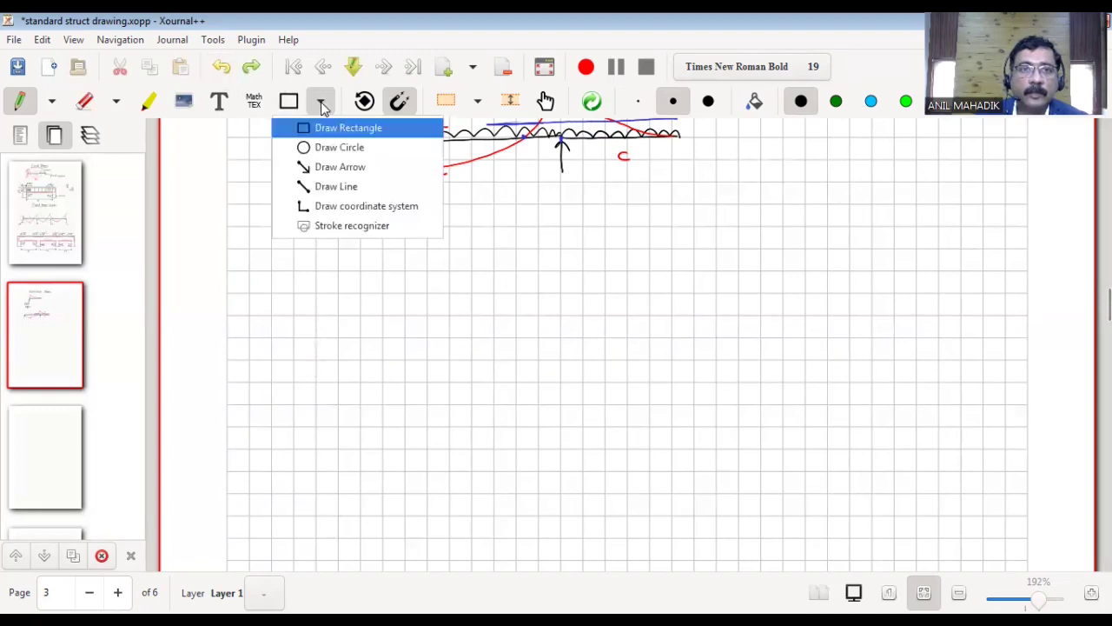
click(330, 189)
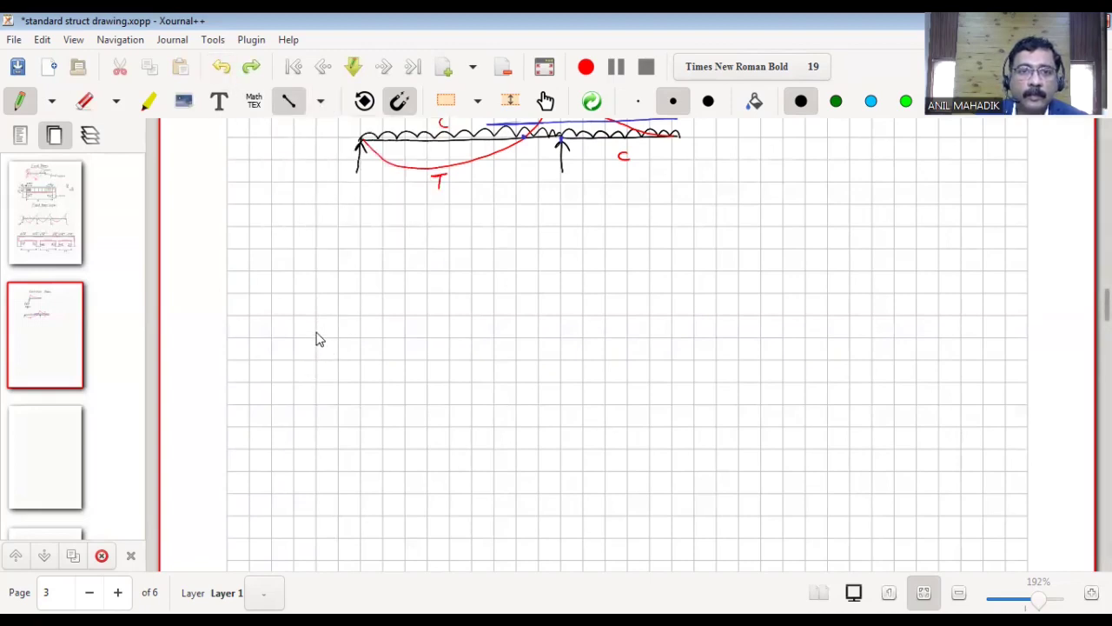
drag(316, 315, 315, 450)
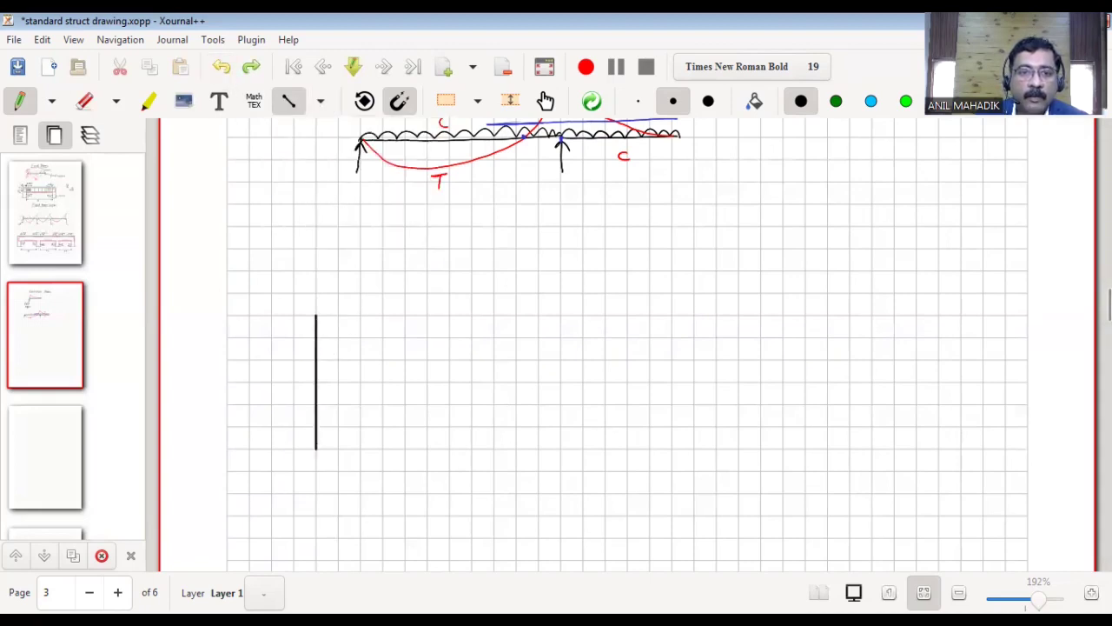
drag(315, 315, 895, 316)
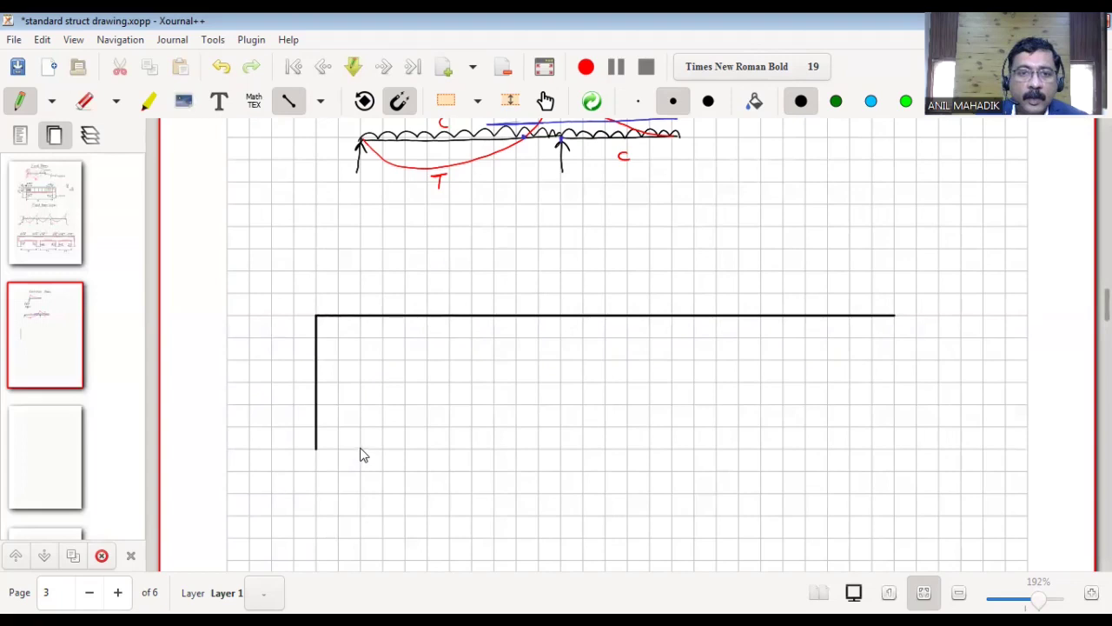
mouse_move(360, 449)
mouse_down()
mouse_move(360, 397)
mouse_move(449, 382)
mouse_move(695, 382)
mouse_move(694, 450)
mouse_move(738, 434)
mouse_move(738, 388)
mouse_move(895, 382)
mouse_up()
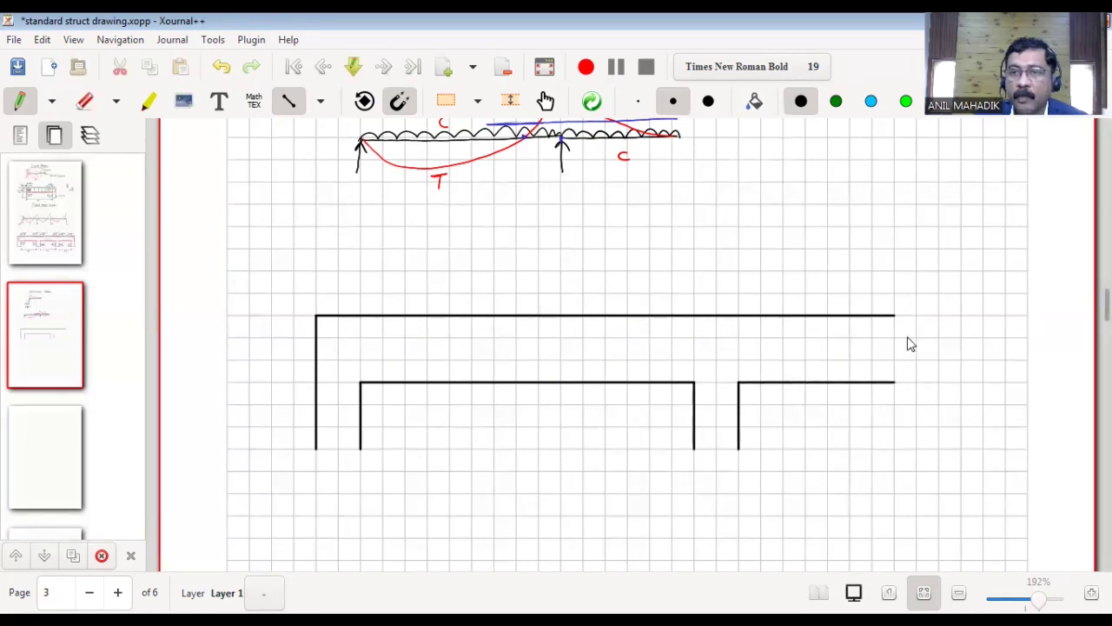
drag(895, 315, 895, 383)
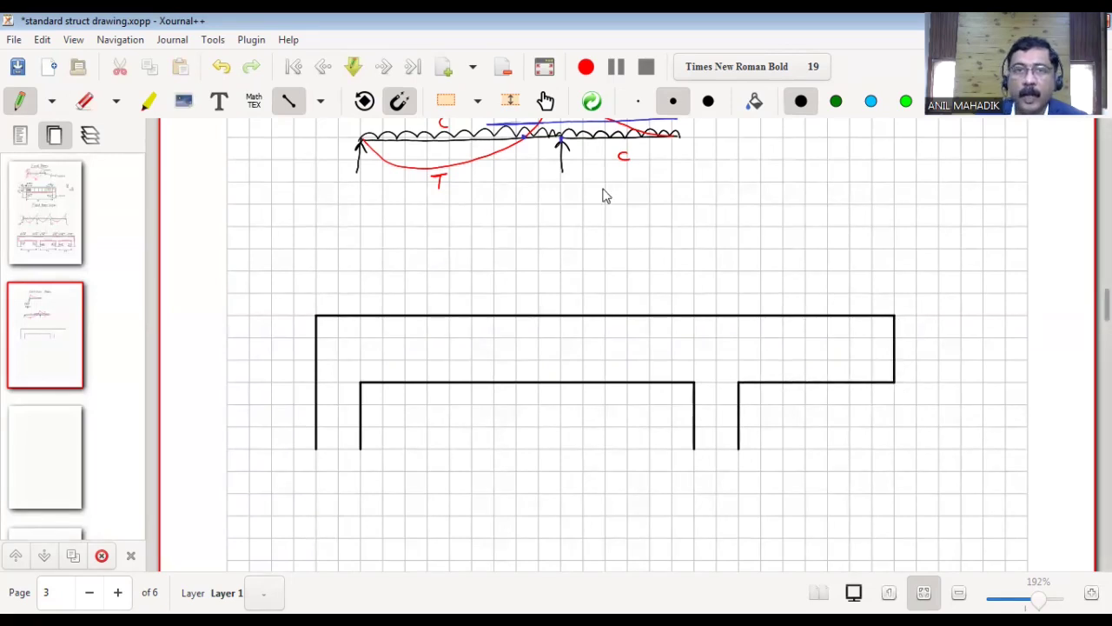
- Freehand the wavy break lines across the bottoms of the left and right legs
click(289, 102)
drag(309, 446, 386, 446)
drag(686, 445, 761, 449)
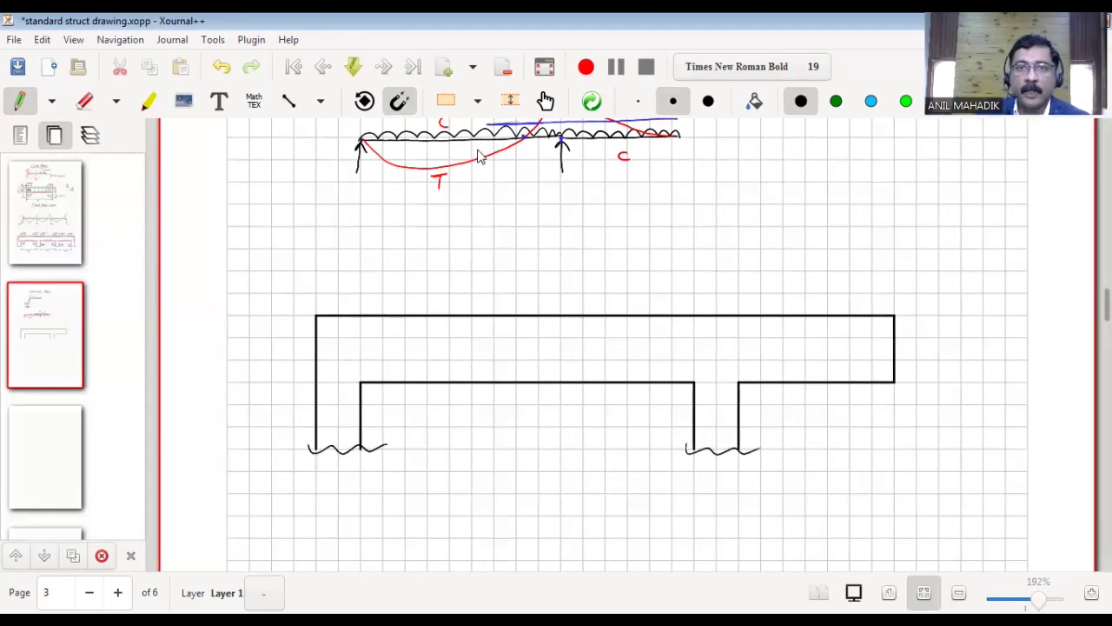
scroll(499, 161, up, 1)
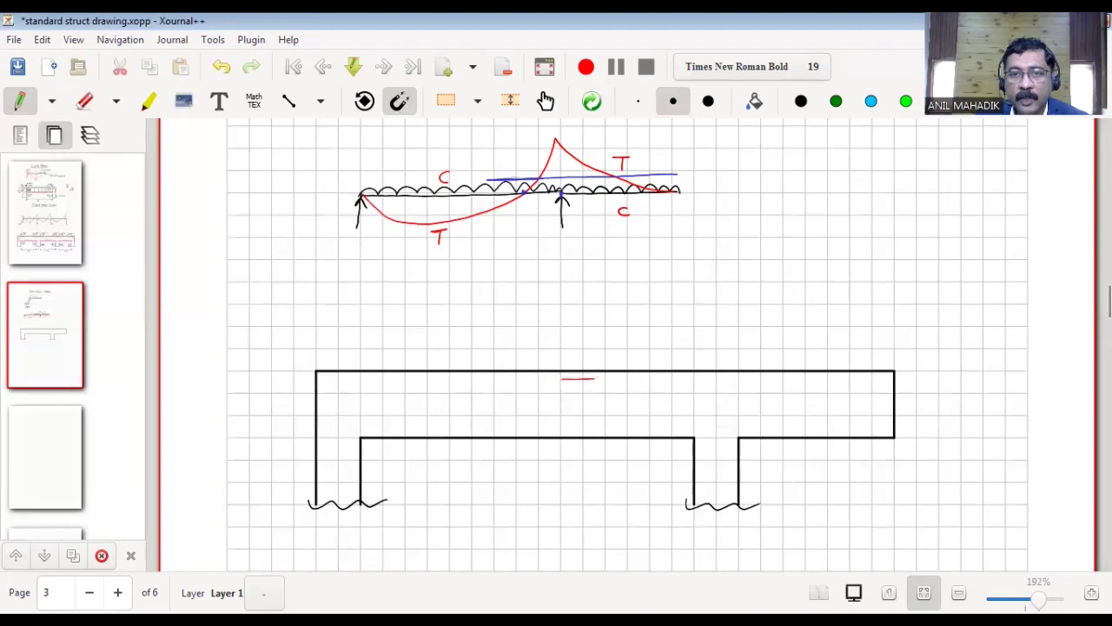
- Draw a red straight top bar at the right and a blue bar along the top inside the outline
click(288, 101)
mouse_move(593, 373)
mouse_down()
mouse_move(566, 383)
mouse_move(888, 378)
mouse_up()
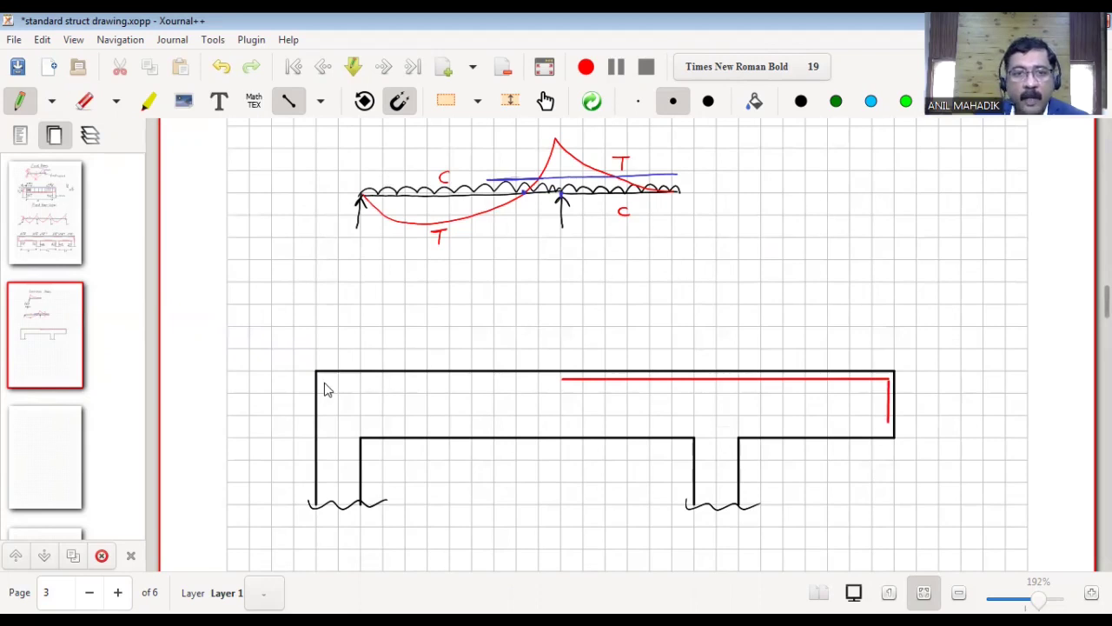
drag(322, 382, 737, 384)
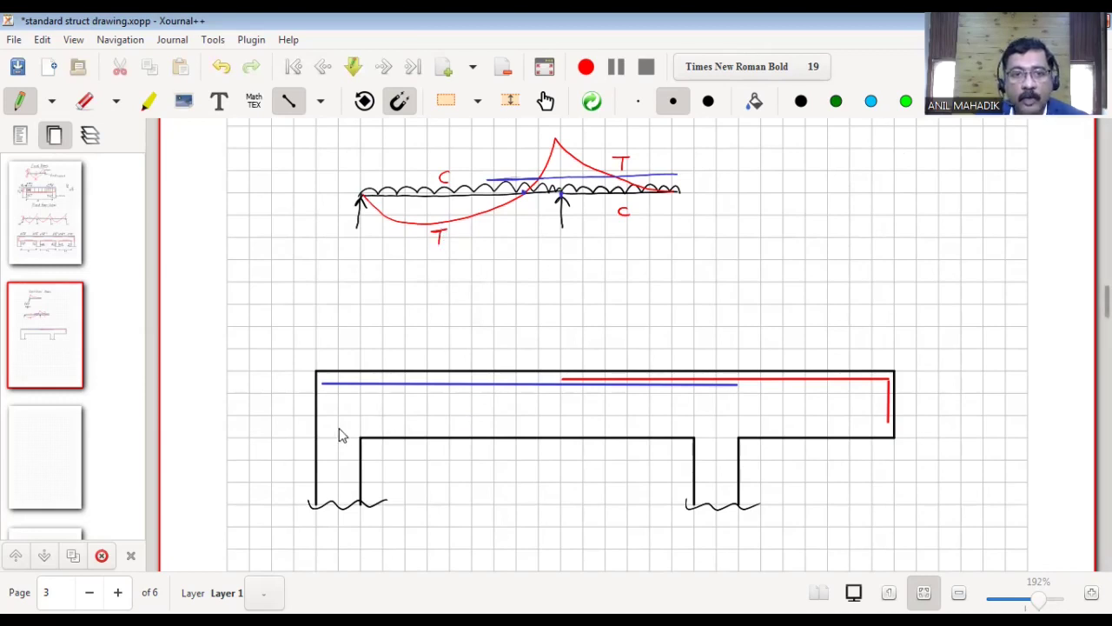
- Draw a long red bottom bar with an upward left hook and a shorter red bar above it
drag(320, 432, 737, 430)
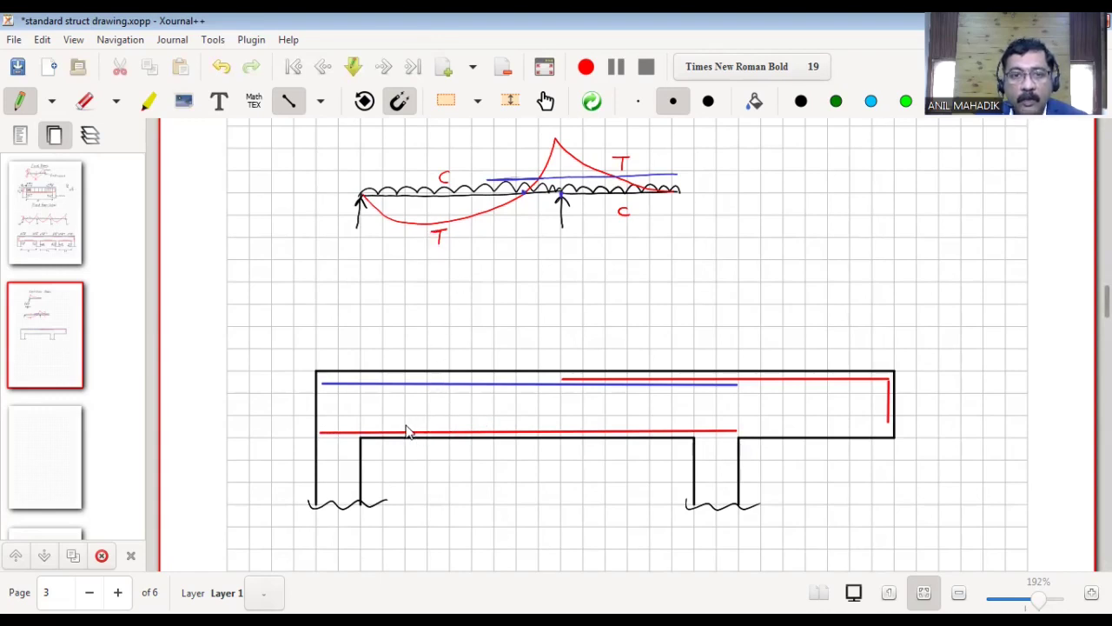
drag(406, 426, 651, 423)
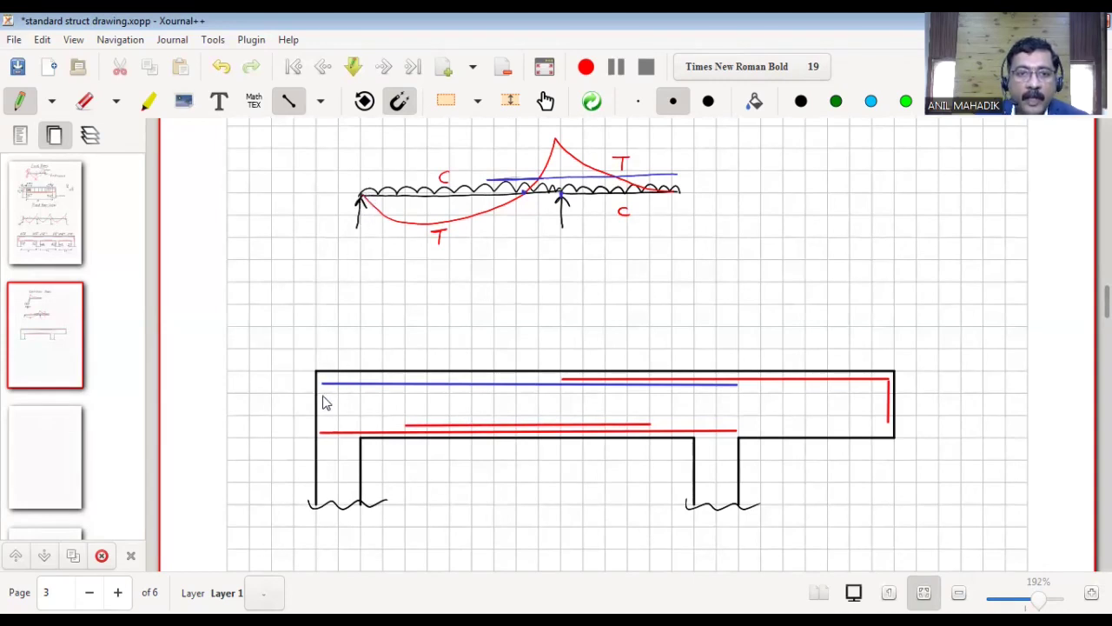
drag(320, 432, 320, 425)
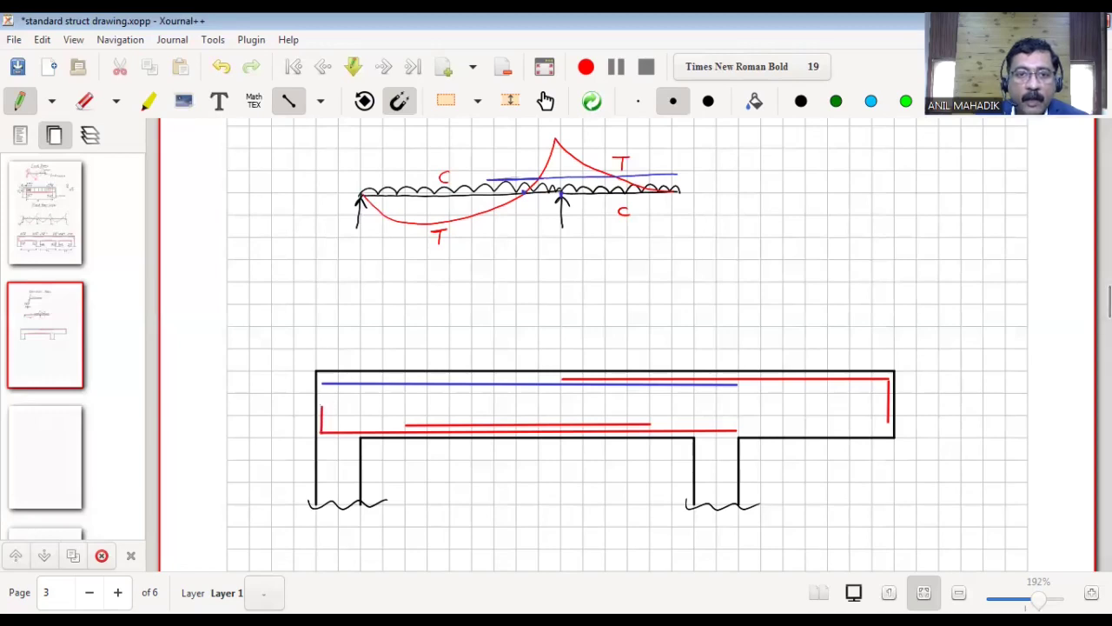